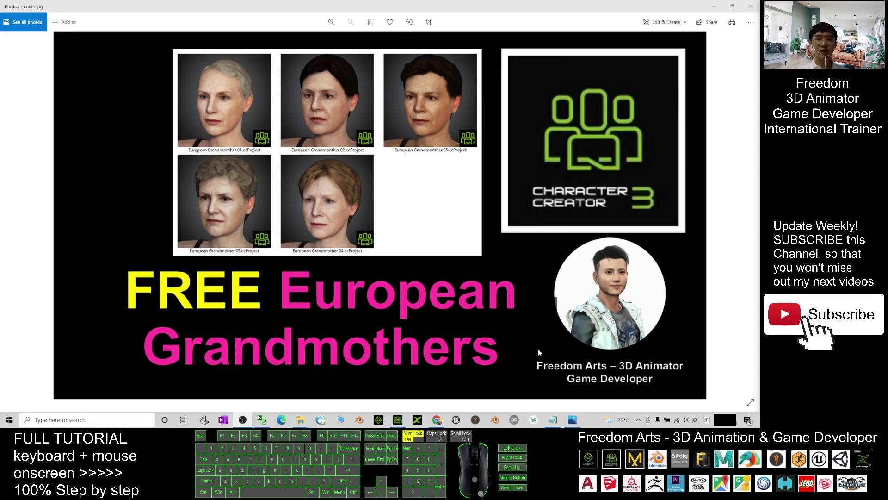
Step: Open notes.txt and copy the Reallusion Marketplace link for European Grandmother Pack 01
left_click(555, 422)
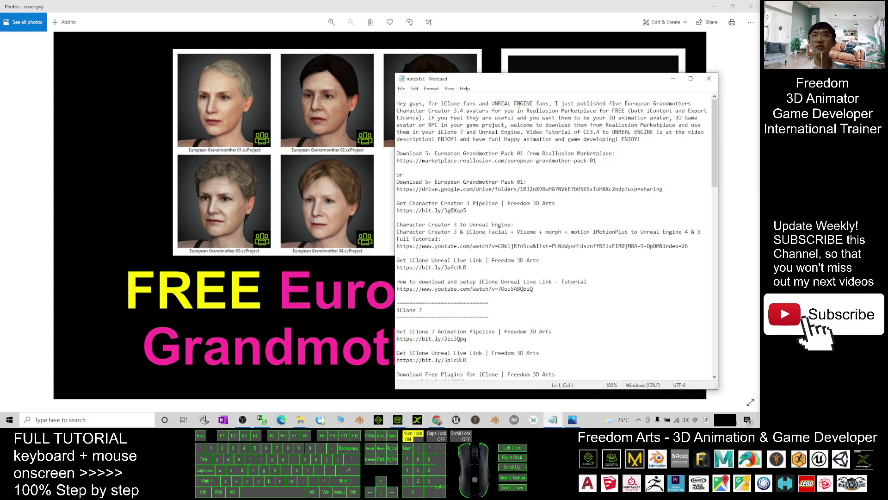
left_click(397, 111)
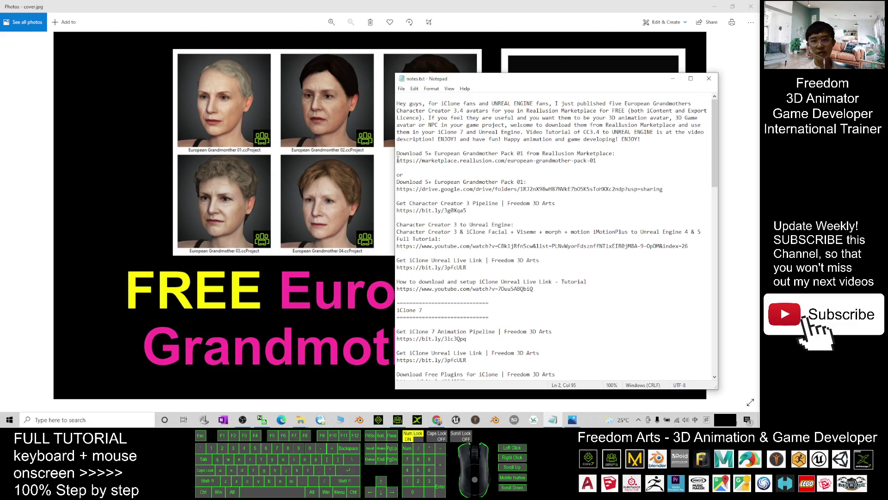
left_click_drag(398, 155, 600, 154)
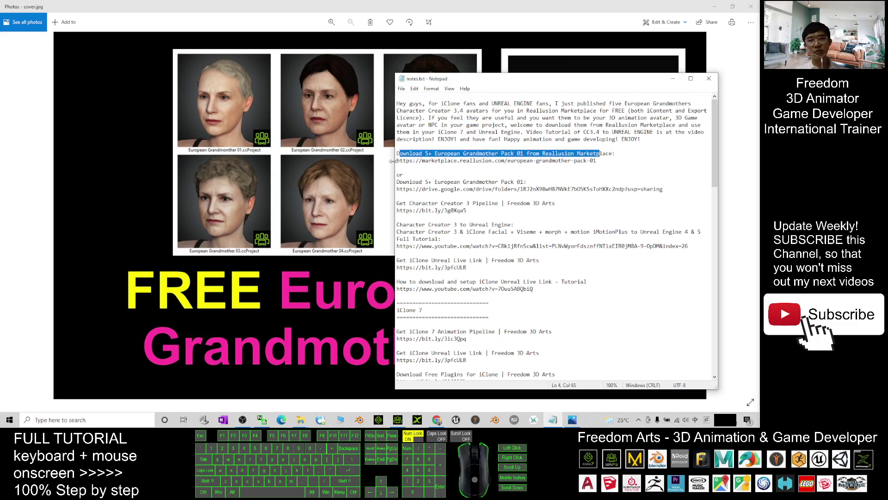
left_click_drag(397, 162, 578, 168)
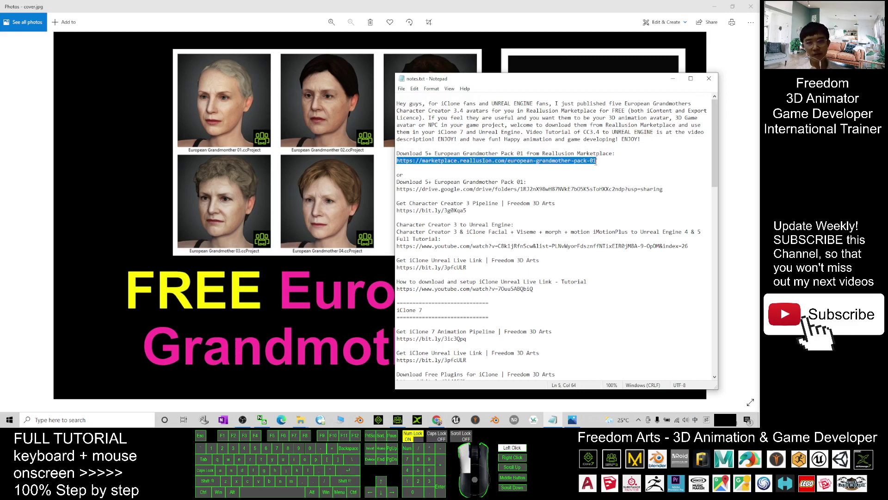
key("ctrl+c")
Step: Load the copied marketplace link in a maximized Microsoft Edge window and enlarge the pack's gallery preview image
left_click(330, 4)
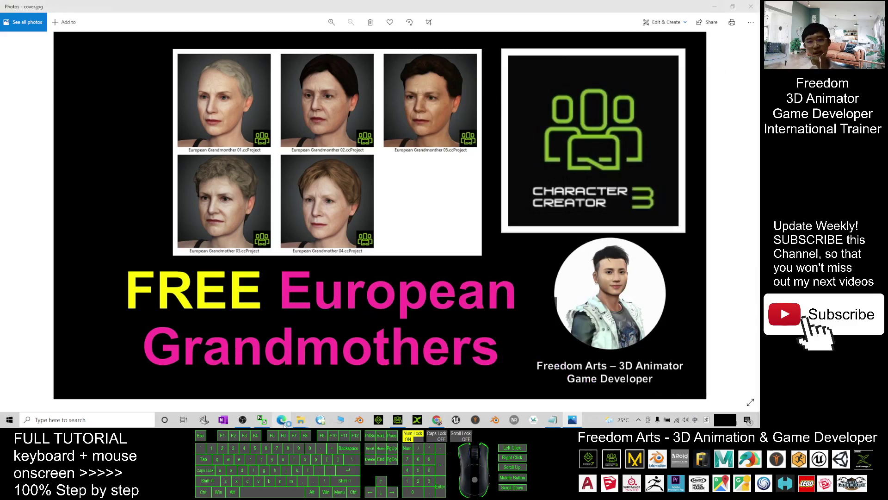
left_click(290, 422)
key("ctrl+v")
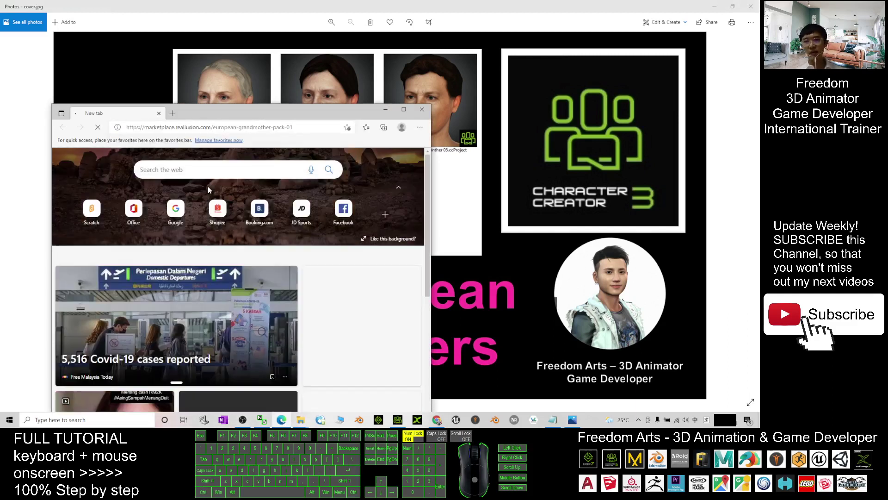
key("Return")
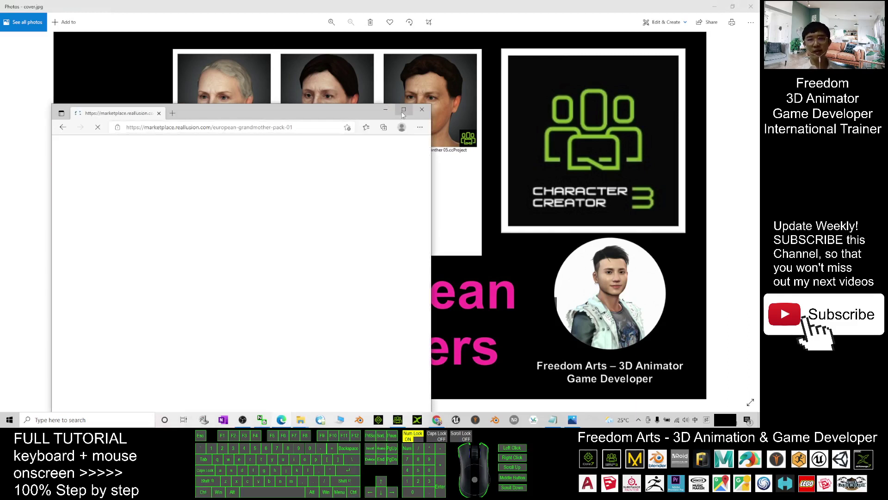
left_click(404, 110)
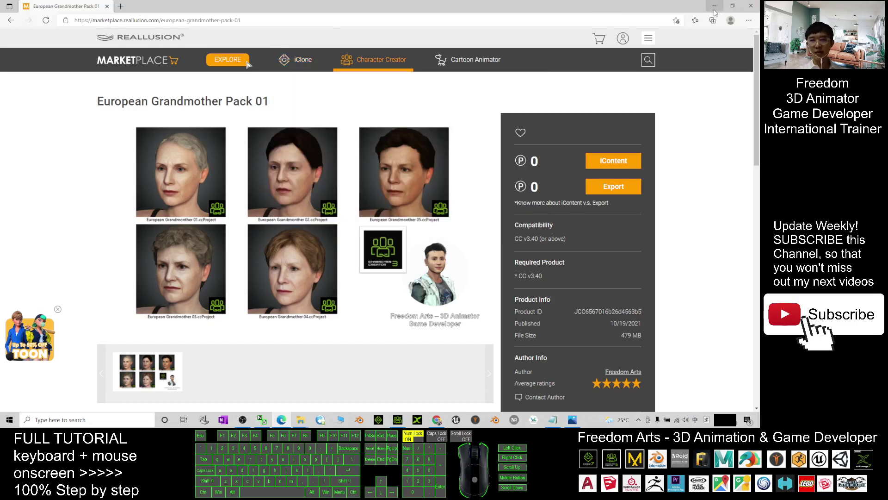
left_click(164, 371)
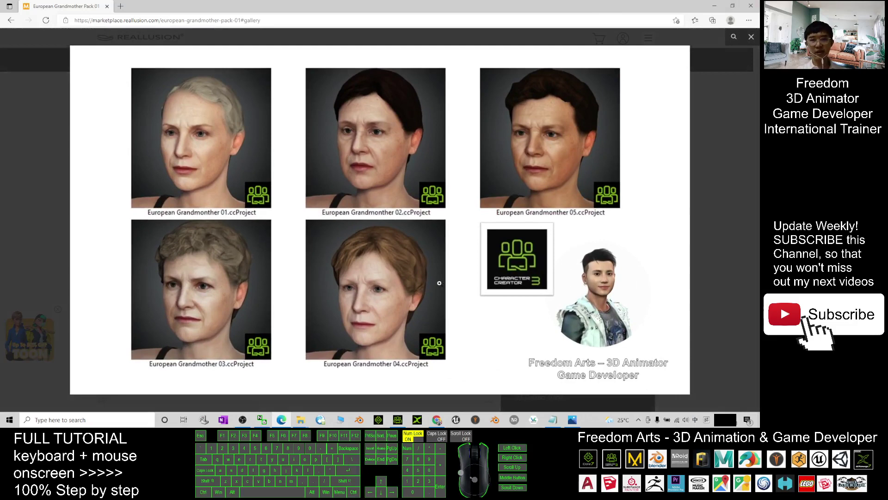
Step: Switch to Character Creator 3 and bring up the European Grandmother Pack 01 folder beside the avatar
left_click(710, 6)
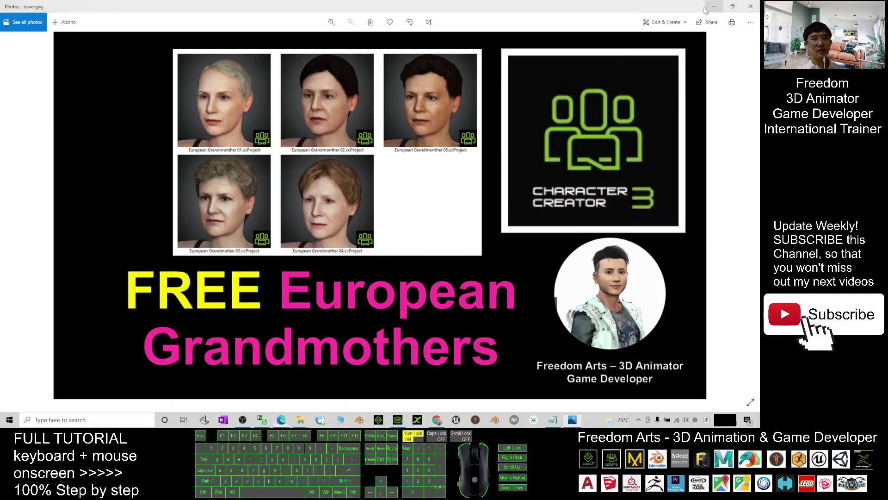
left_click(713, 6)
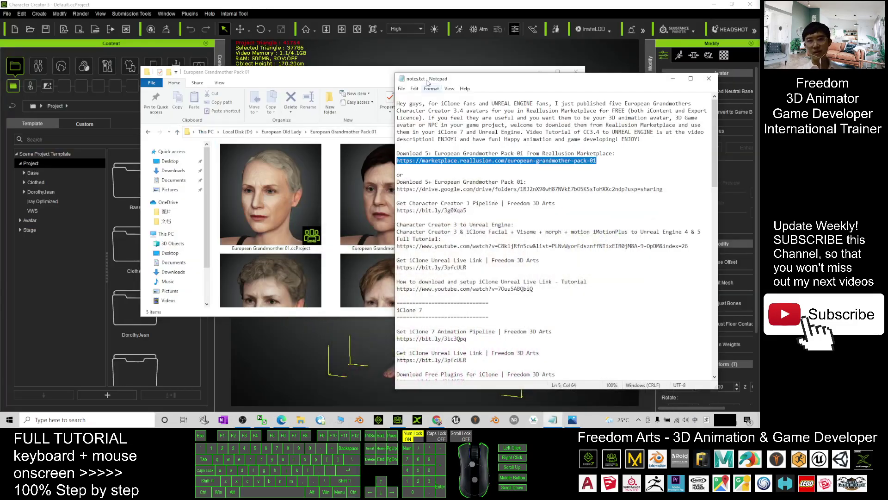
left_click(415, 4)
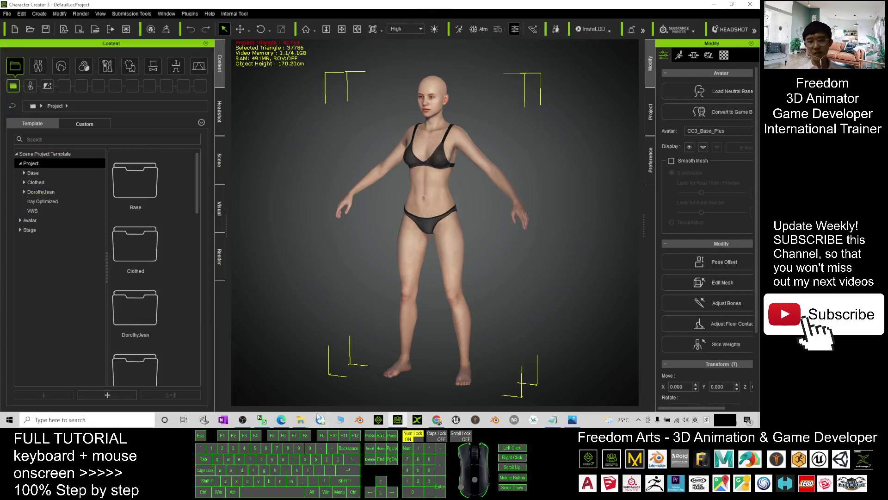
left_click(305, 384)
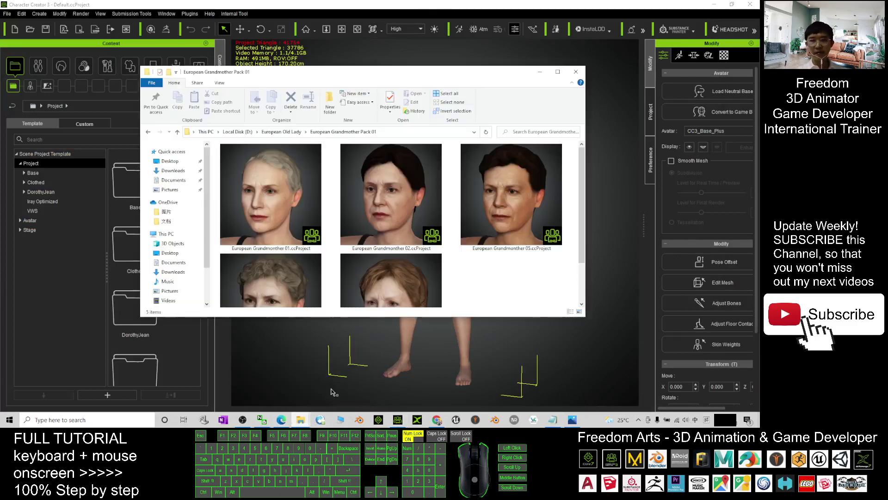
scroll(468, 218, "down", 2)
scroll(513, 264, "up", 2)
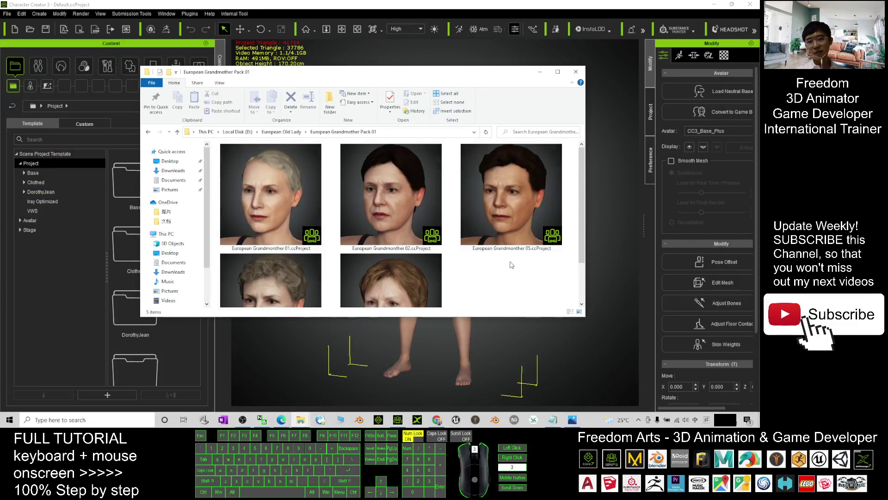
left_click_drag(439, 78, 284, 89)
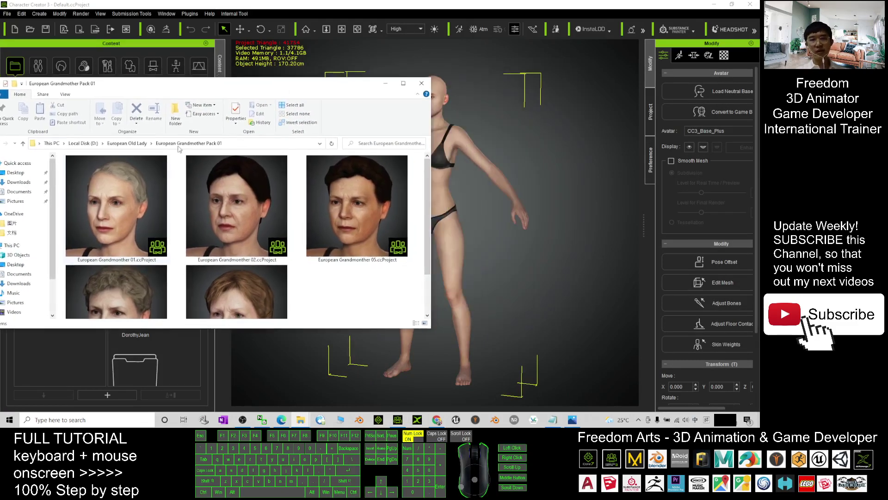
Step: Load European Grandmonther 01.ccProject into Character Creator 3 with the Replace All option
left_click(115, 206)
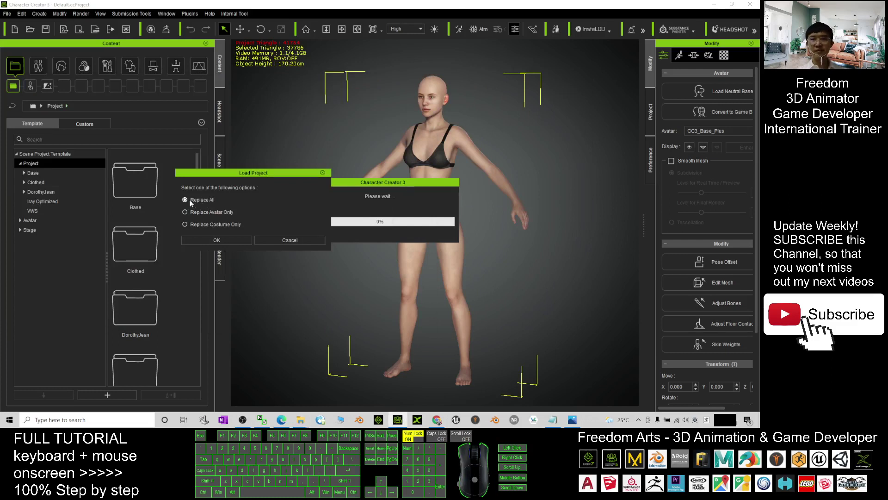
left_click(217, 240)
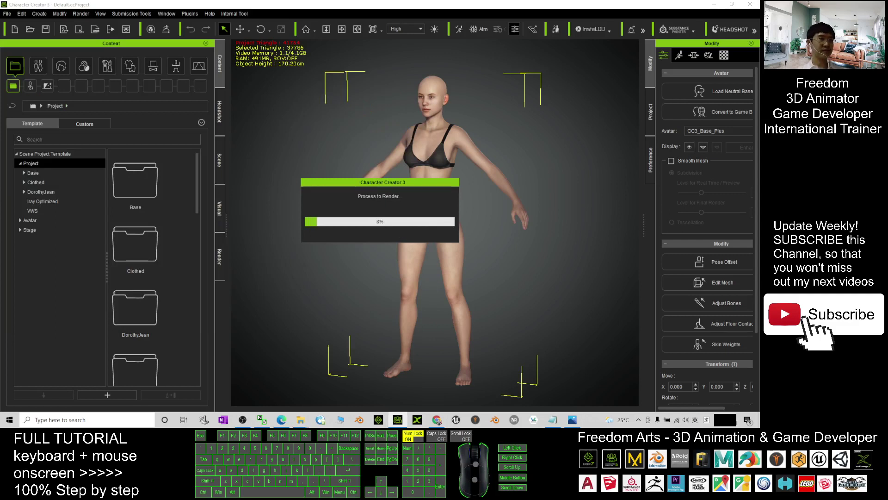
Step: Examine the loaded grandmother avatar's full body from the side and the front
left_click(564, 262)
scroll(564, 278, "down", 5)
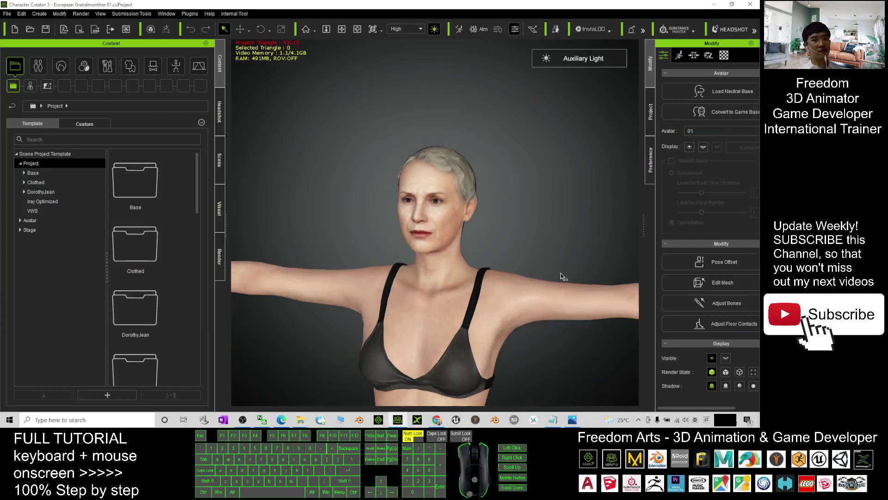
key("x")
key("c")
left_click_drag(417, 359, 445, 277)
scroll(445, 276, "down", 3)
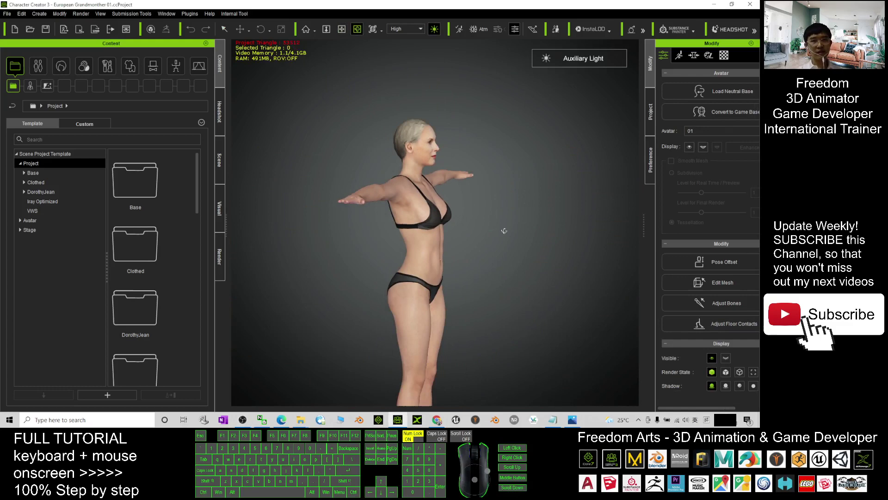
key("c")
left_click_drag(504, 229, 269, 184)
scroll(448, 133, "up", 2)
scroll(449, 133, "up", 5)
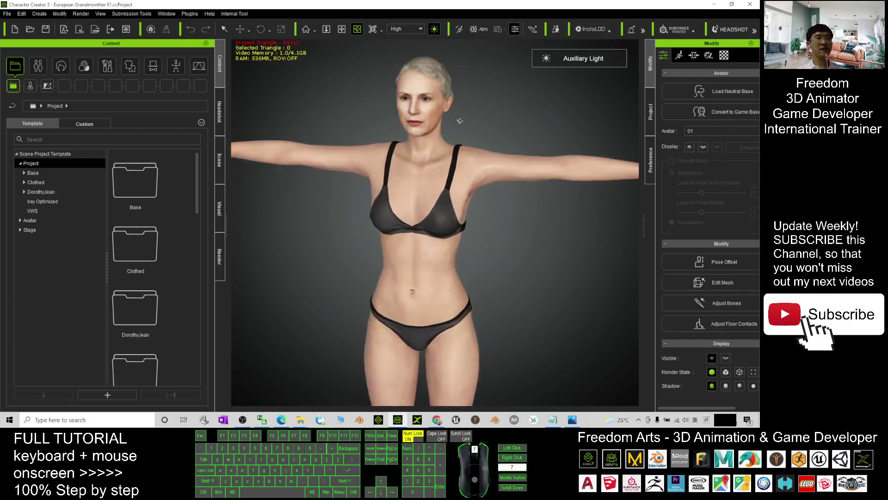
Step: Examine the avatar's face and skin detail up close
key("x")
left_click_drag(450, 101, 462, 189)
key("z")
scroll(463, 189, "up", 5)
scroll(463, 189, "down", 8)
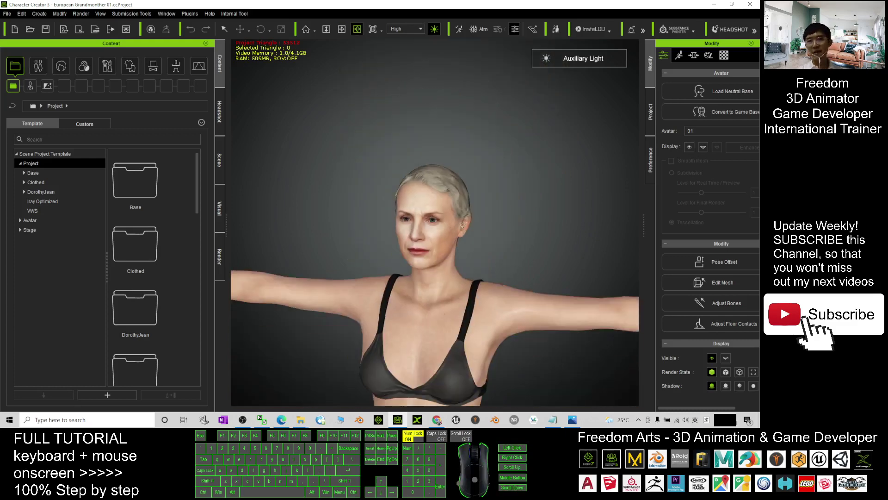
scroll(463, 224, "down", 5)
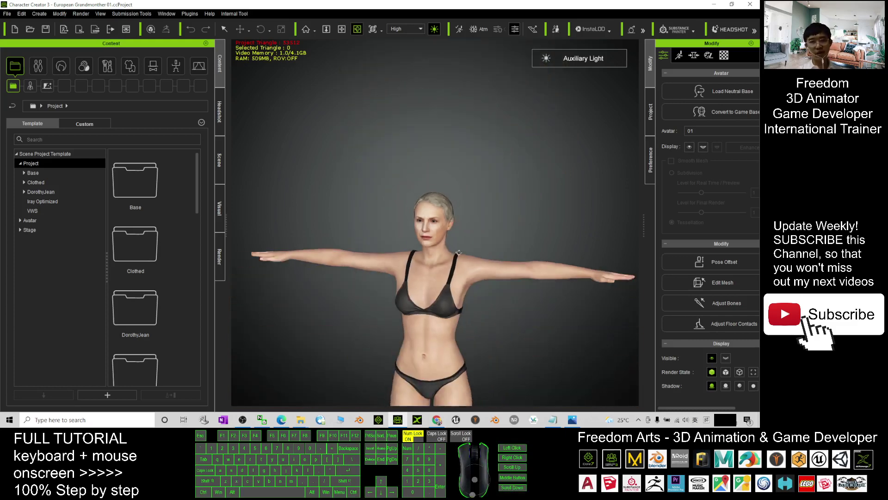
Step: Show the Underwear cloth templates and view the avatar's body from the front
key("x")
left_click_drag(463, 296, 467, 217)
key("c")
key("x")
key("c")
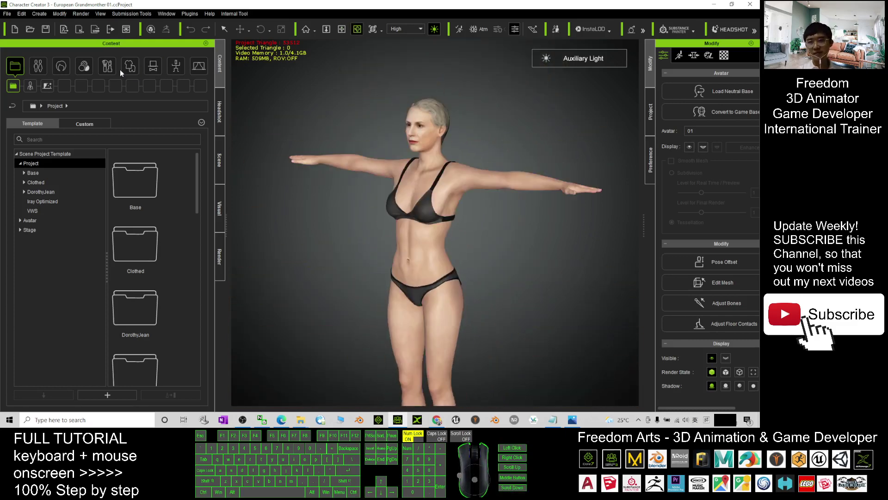
left_click(130, 65)
key("c")
left_click_drag(485, 258, 540, 264)
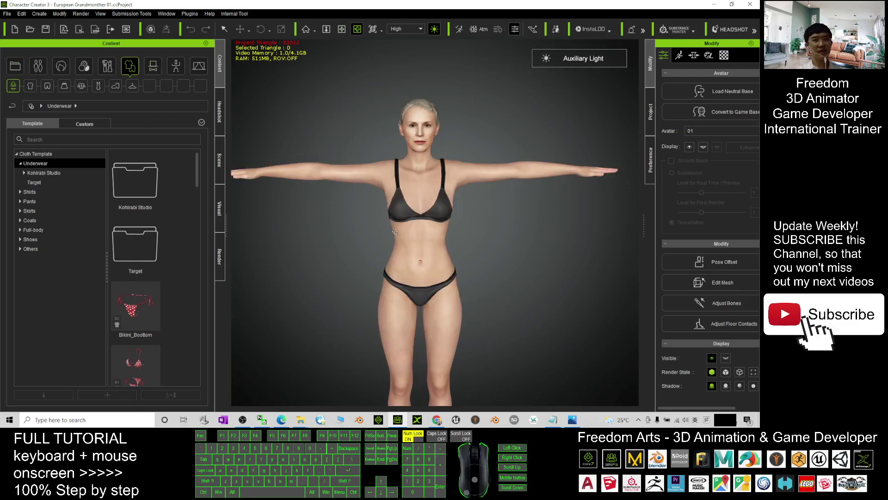
mouse_move(395, 232)
left_mouse_down()
mouse_move(467, 262)
mouse_move(389, 241)
left_mouse_up()
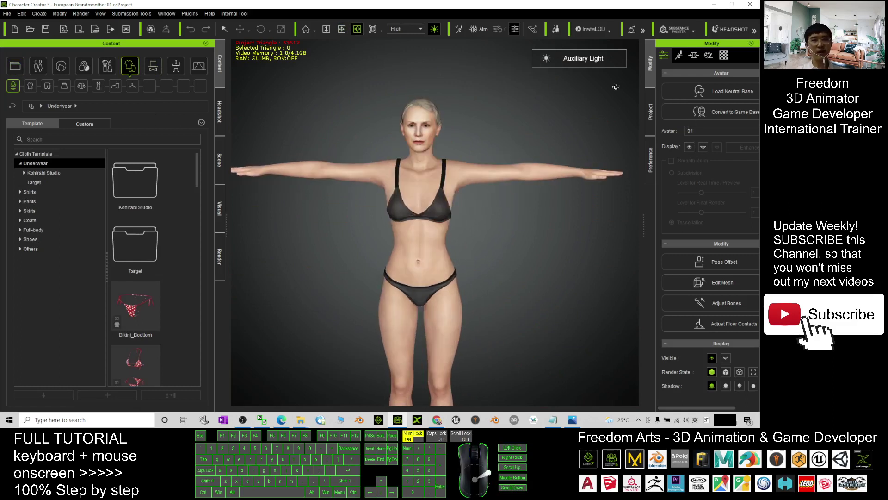
Step: Show the Full Body morphs in a widened Modify panel and filter them by "old"
left_click(695, 55)
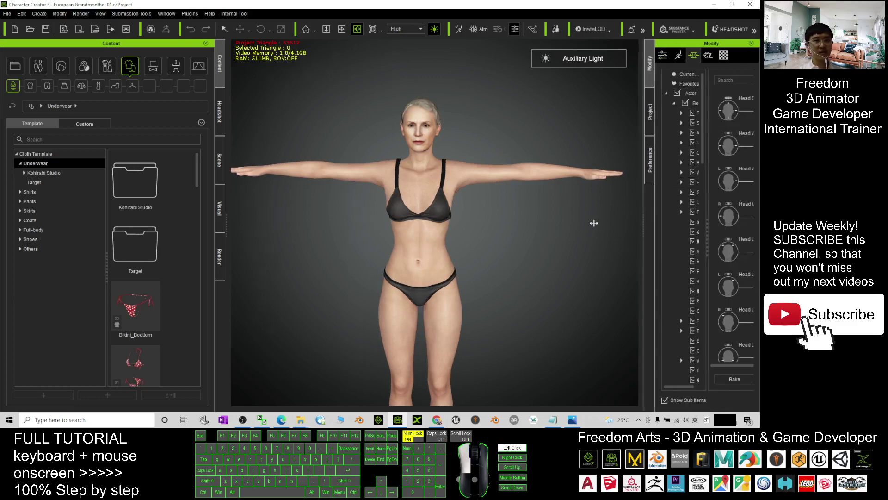
left_click_drag(594, 223, 565, 224)
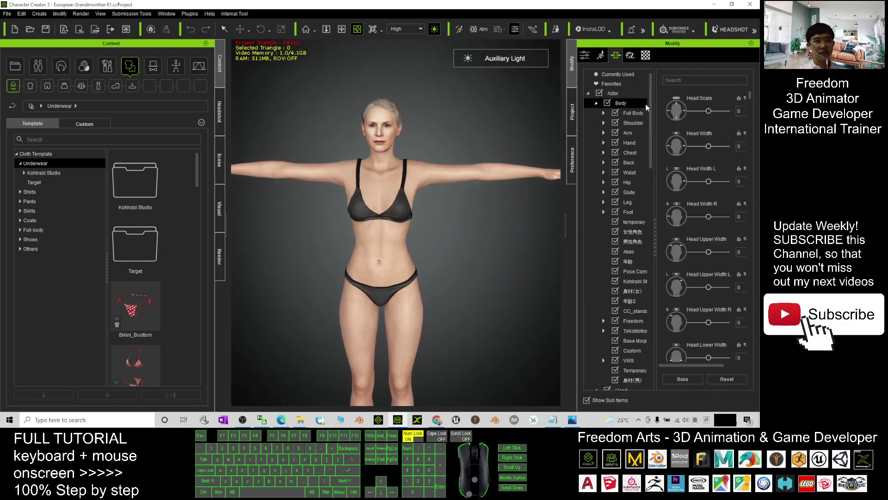
left_click(634, 113)
left_click(689, 79)
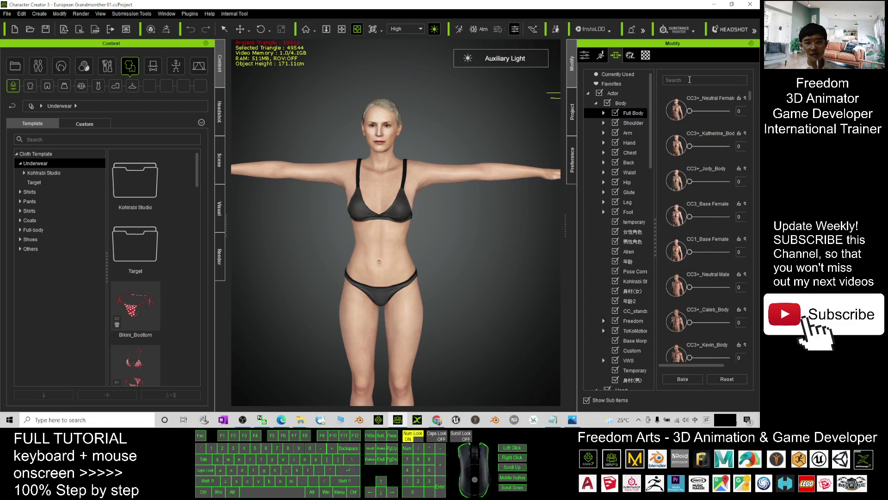
type("old")
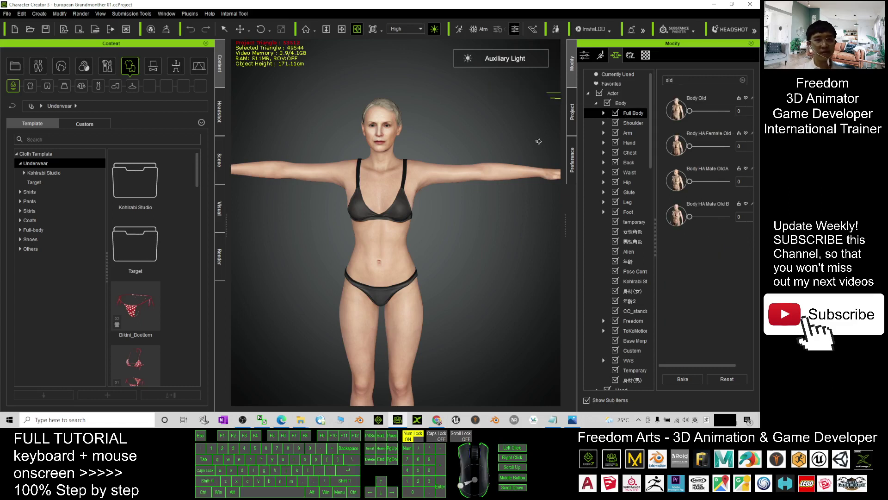
scroll(486, 198, "up", 2)
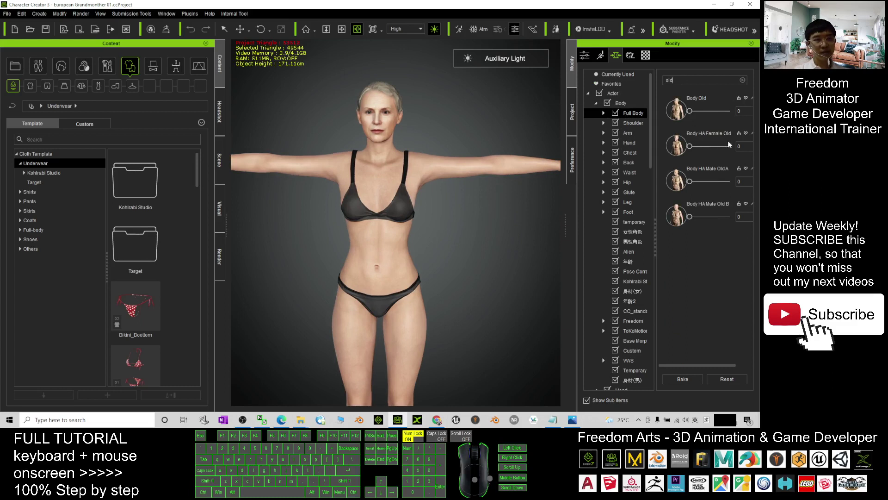
Step: Set the Body Old morph to 100 and check the body shape from the side and front
mouse_move(690, 147)
left_mouse_down()
mouse_move(757, 156)
mouse_move(677, 153)
left_mouse_up()
left_click_drag(690, 111, 755, 114)
left_click_drag(470, 197, 116, 219)
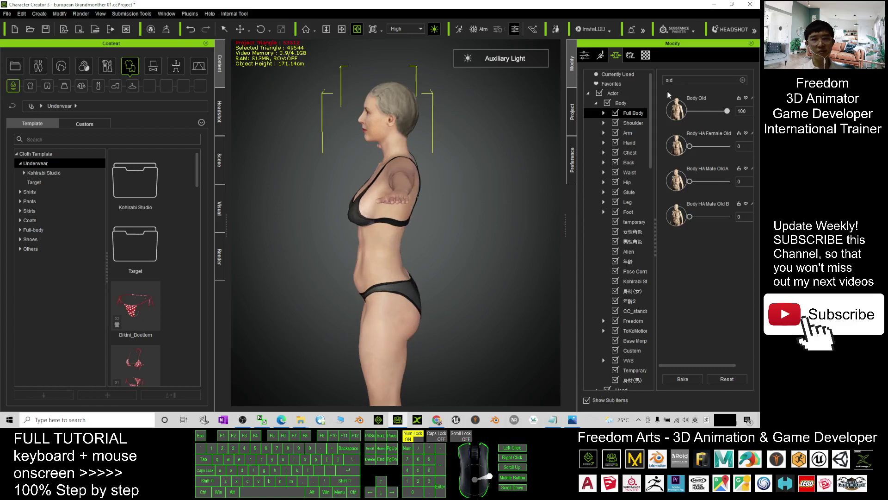
left_click_drag(724, 114, 654, 114)
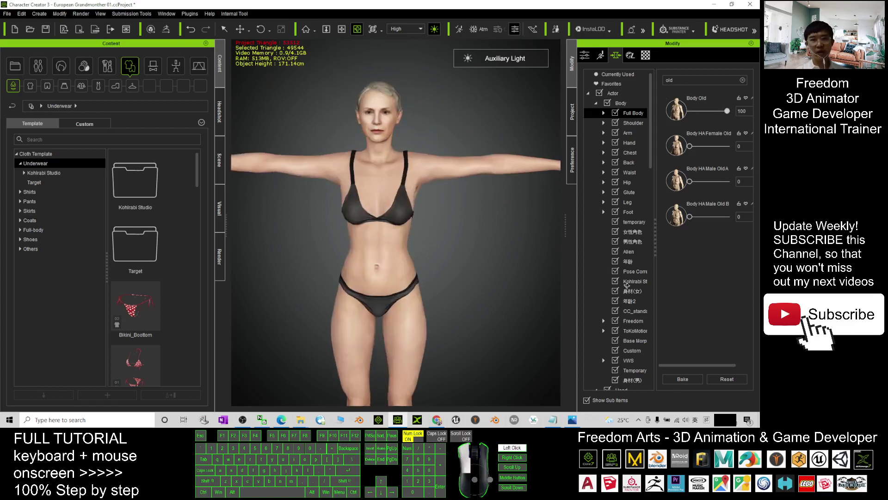
key("c")
left_click_drag(414, 239, 576, 260)
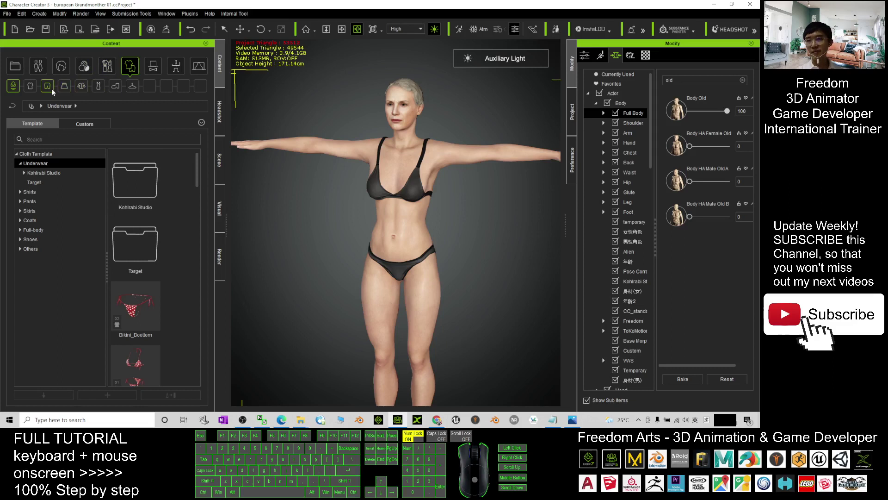
Step: Dress the avatar in the Tank Top from the Shirts templates
left_click(30, 86)
left_click_drag(197, 183, 194, 378)
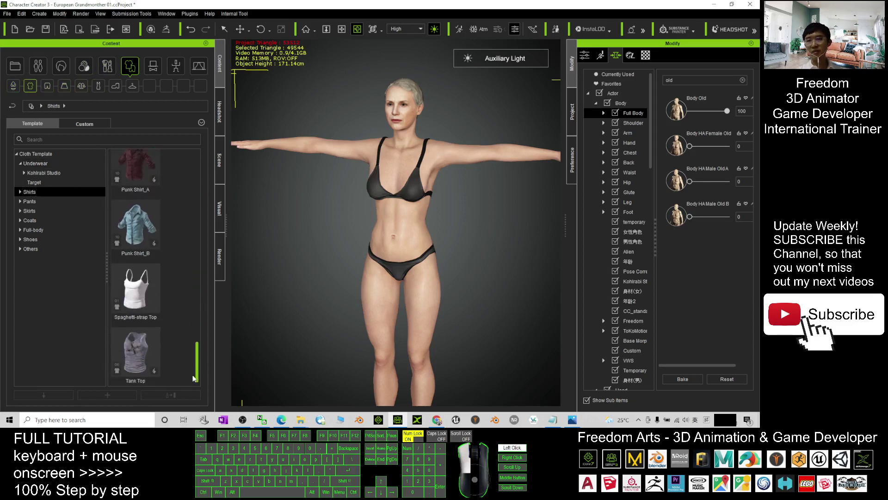
double_click(135, 352)
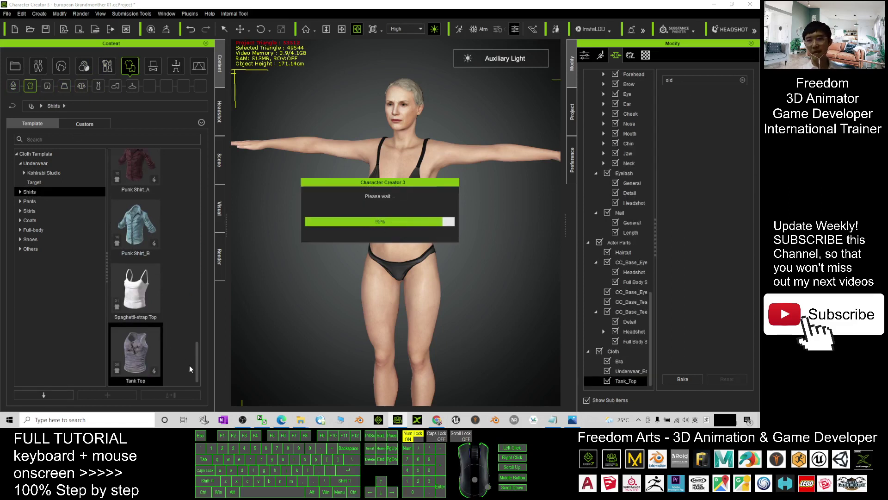
Step: Dress the avatar in the Low-rise Denim Shorts from the Pants templates
left_click_drag(197, 356, 198, 321)
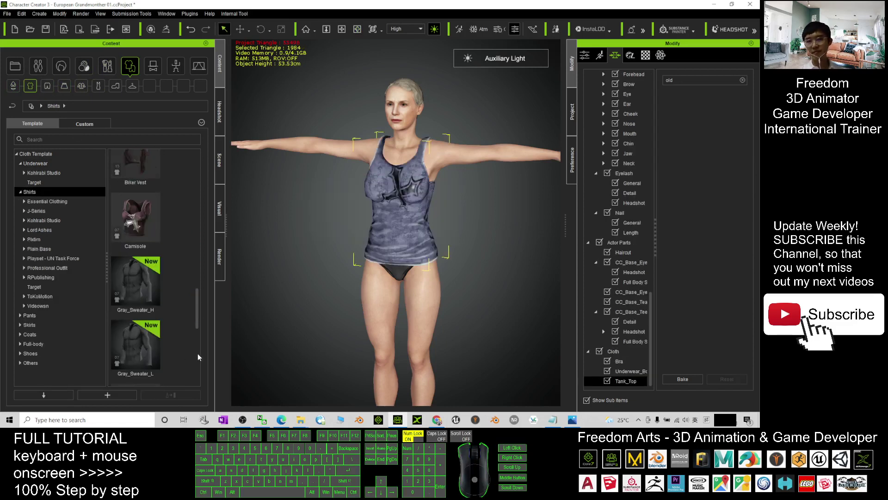
left_click_drag(198, 354, 197, 335)
left_click(47, 86)
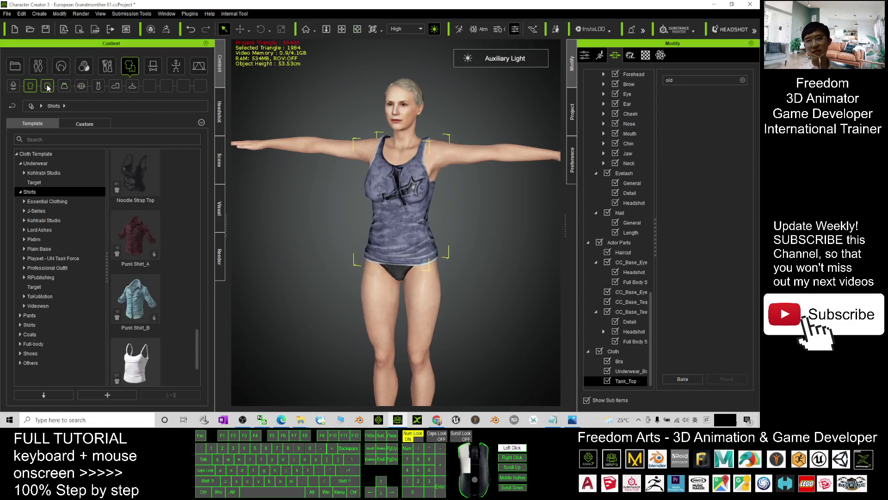
key("Down")
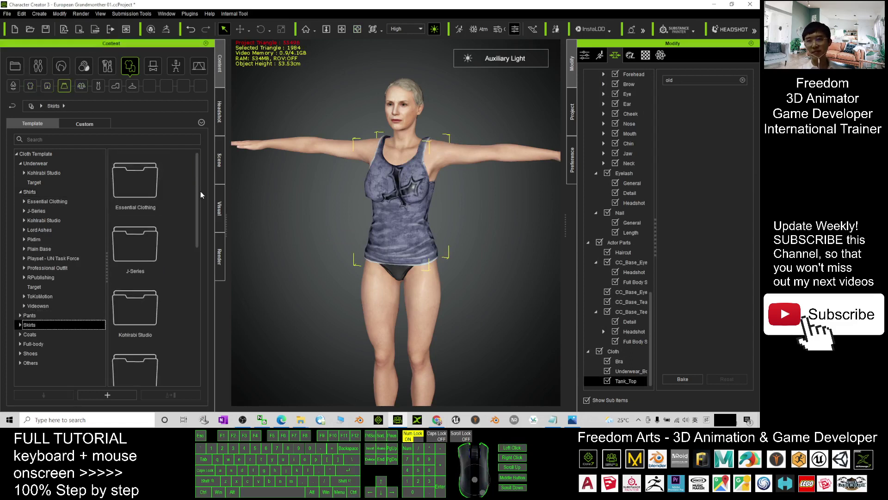
left_click(47, 86)
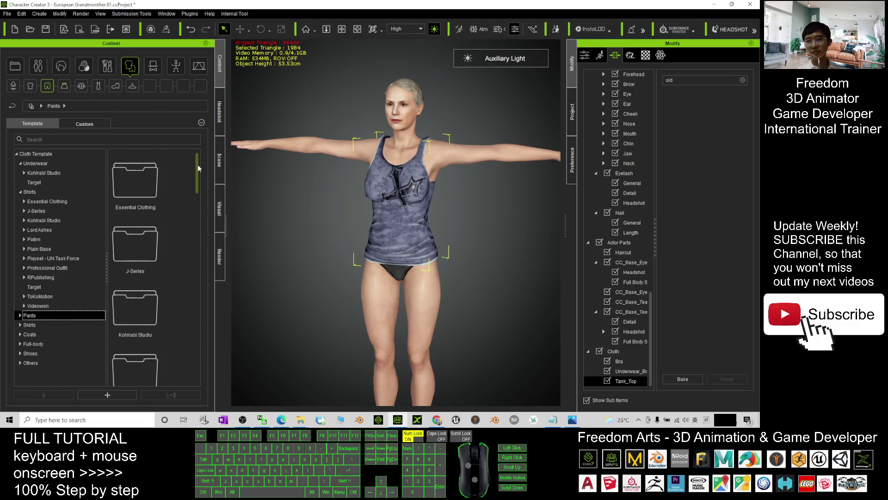
left_click_drag(198, 165, 214, 327)
double_click(140, 263)
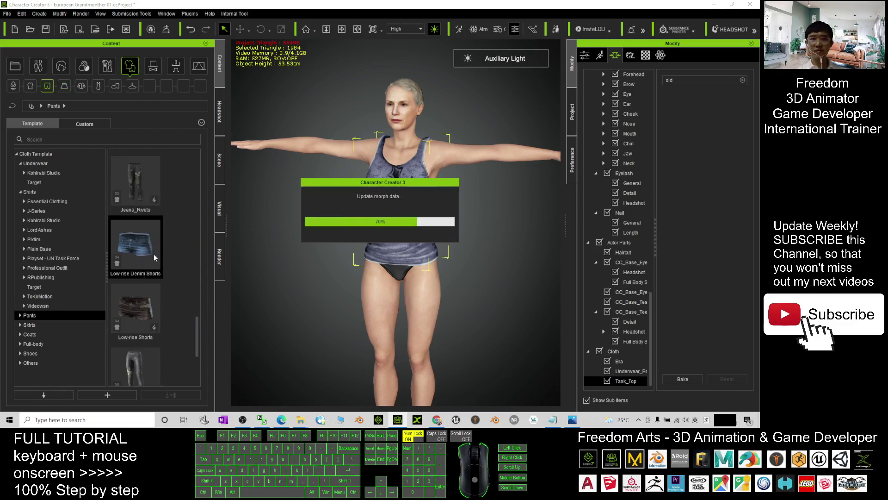
Step: Examine the fit of the tank top and shorts on the avatar from full-body and close-up angles
scroll(426, 315, "down", 3)
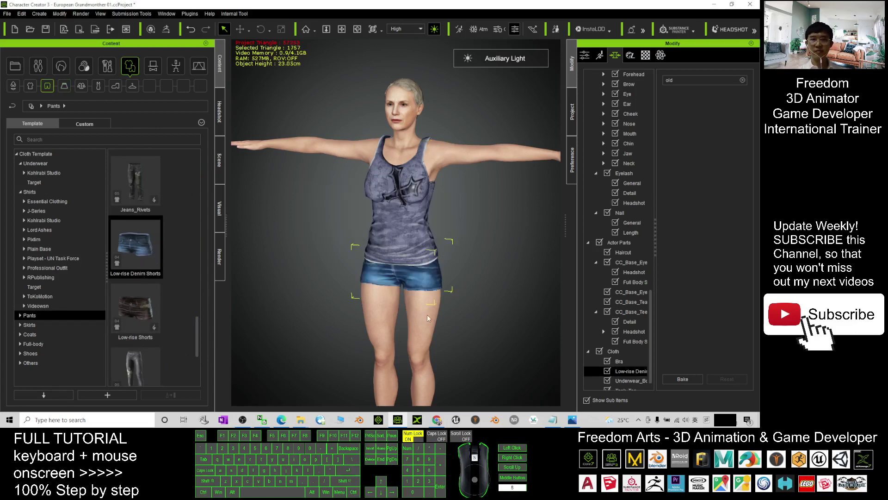
key("c")
left_click_drag(434, 310, 496, 265)
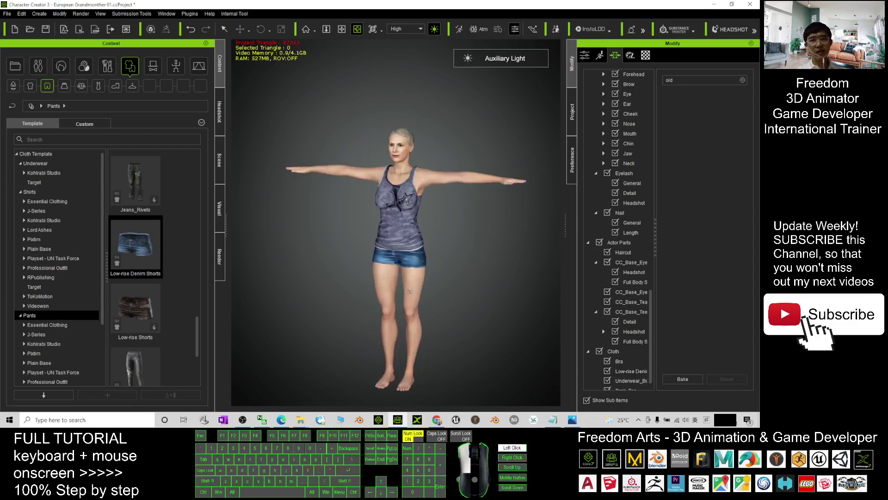
scroll(497, 265, "up", 4)
scroll(496, 265, "up", 5)
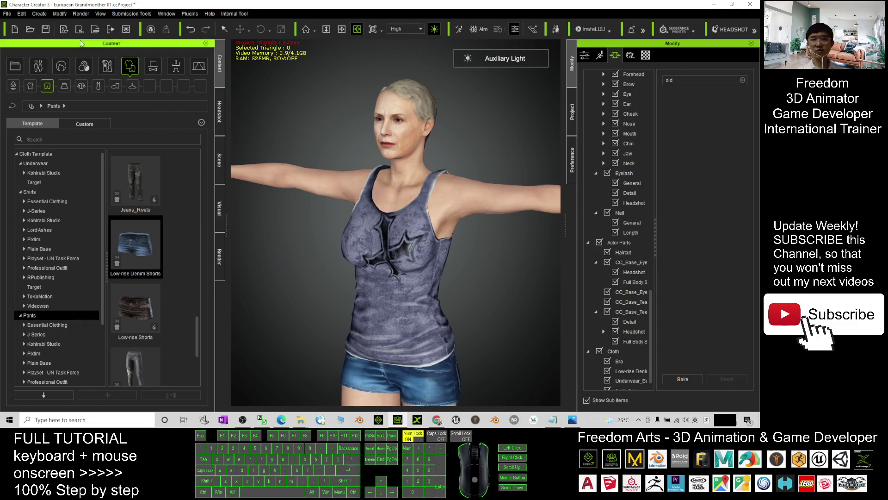
left_click_drag(393, 319, 356, 309)
scroll(517, 301, "up", 2)
key("x")
left_click_drag(516, 288, 494, 303)
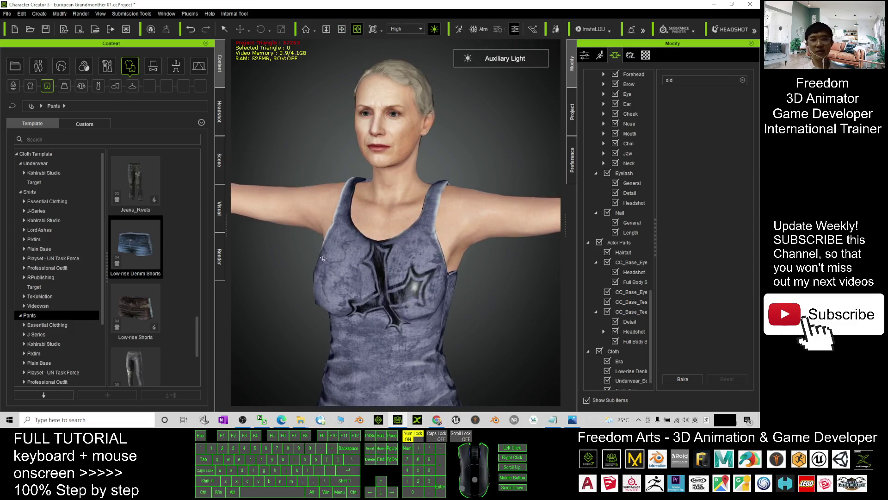
left_click_drag(322, 258, 352, 277)
scroll(392, 258, "down", 2)
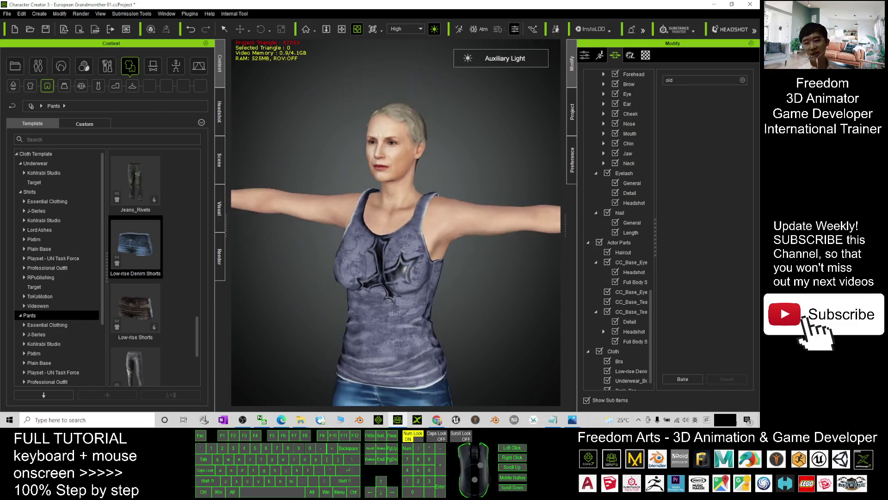
left_click_drag(404, 250, 393, 253)
Step: Switch to the notes in Notepad and highlight the Character Creator 3 to Unreal Engine tutorial details and the iClone Unreal Live Link entry
left_click(553, 419)
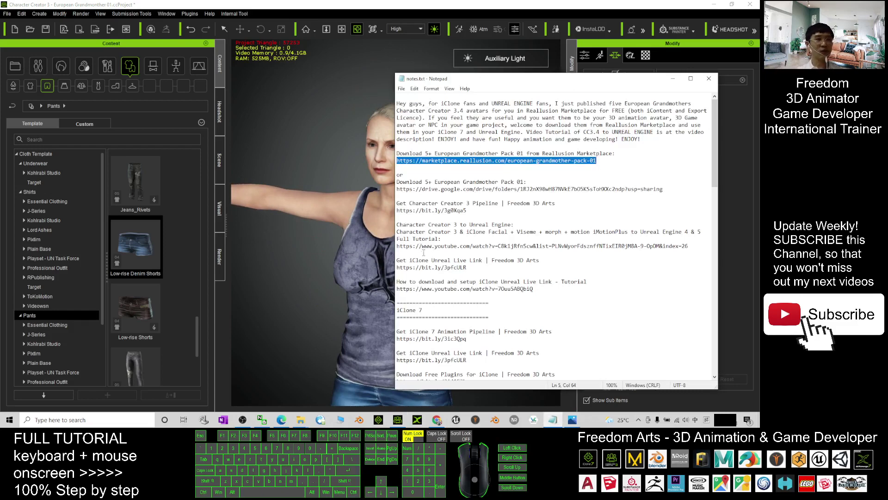
left_click_drag(400, 246, 669, 247)
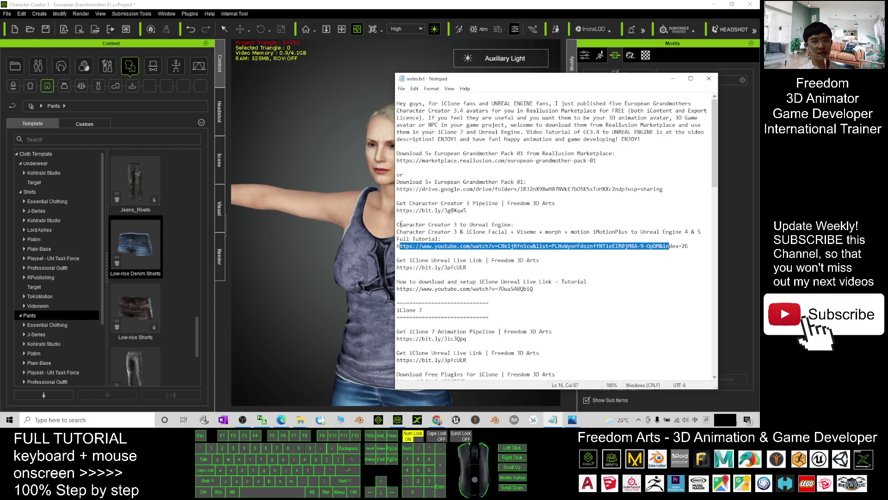
left_click_drag(400, 225, 511, 225)
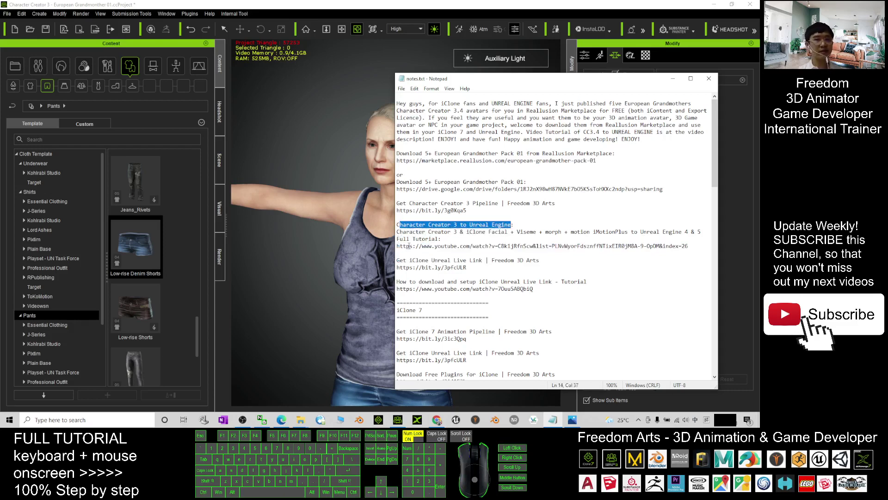
left_click_drag(400, 247, 630, 256)
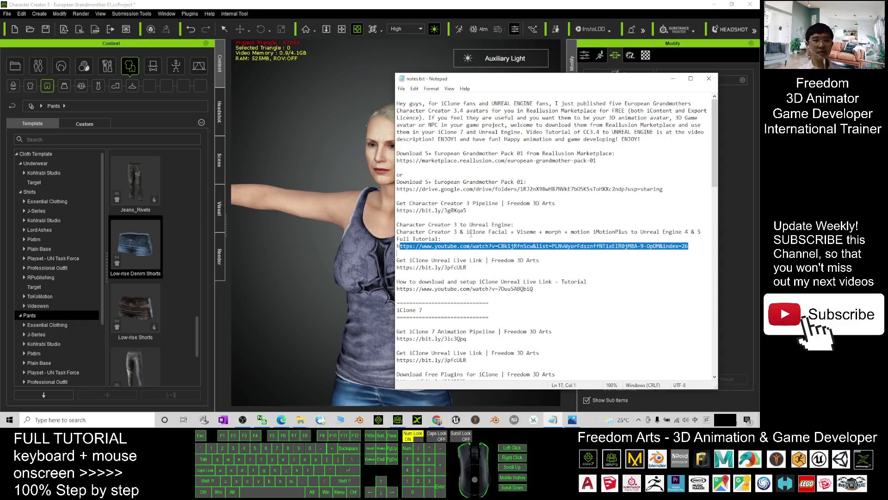
mouse_move(471, 233)
left_mouse_down()
mouse_move(442, 240)
mouse_move(542, 232)
left_mouse_up()
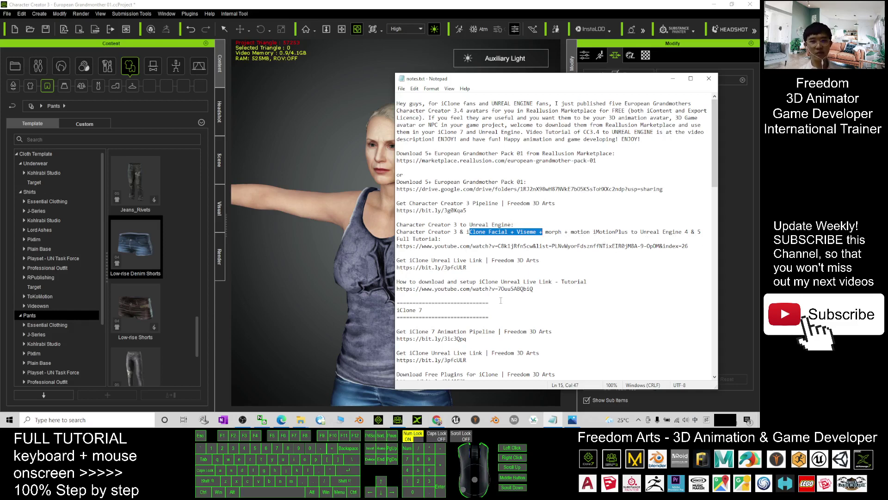
key("End")
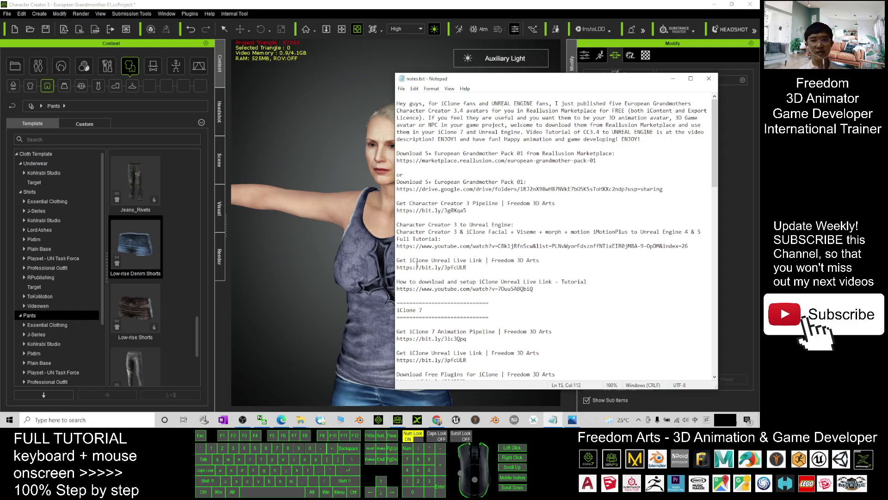
left_click_drag(411, 260, 482, 260)
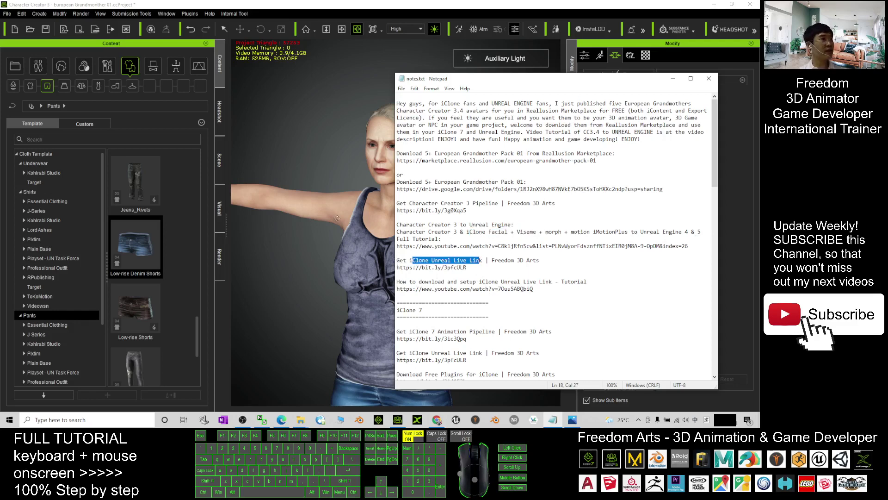
Step: Switch back to Character Creator 3 and view the dressed avatar from another angle
left_click(296, 209)
key("c")
left_click_drag(435, 324, 389, 287)
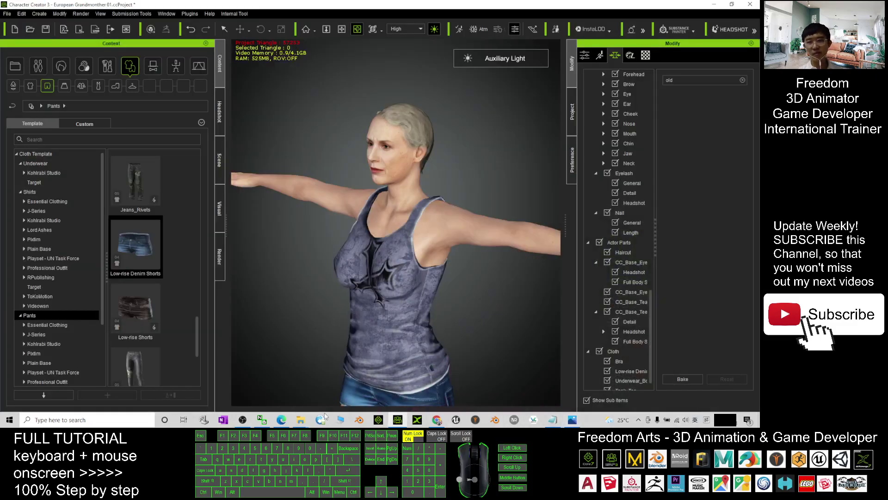
Step: Switch to the browser to review the European Grandmother Pack 01 marketplace page and its description, and return to Character Creator 3
left_click(281, 419)
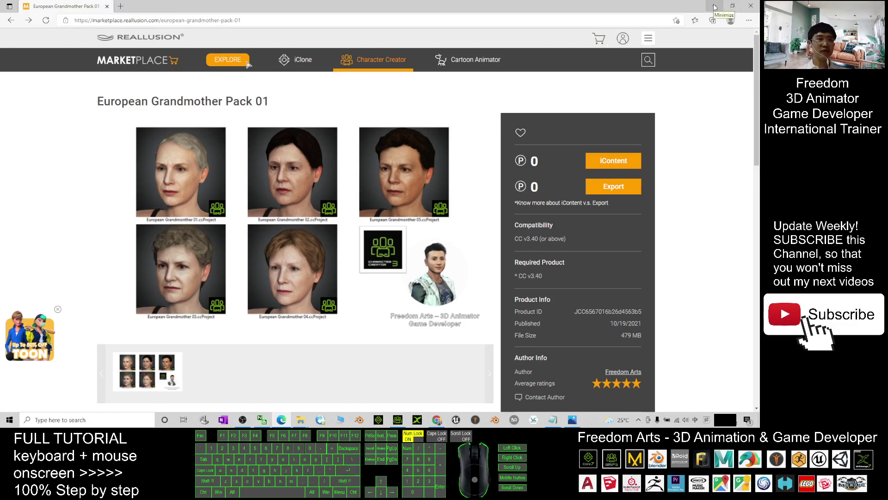
scroll(398, 254, "down", 7)
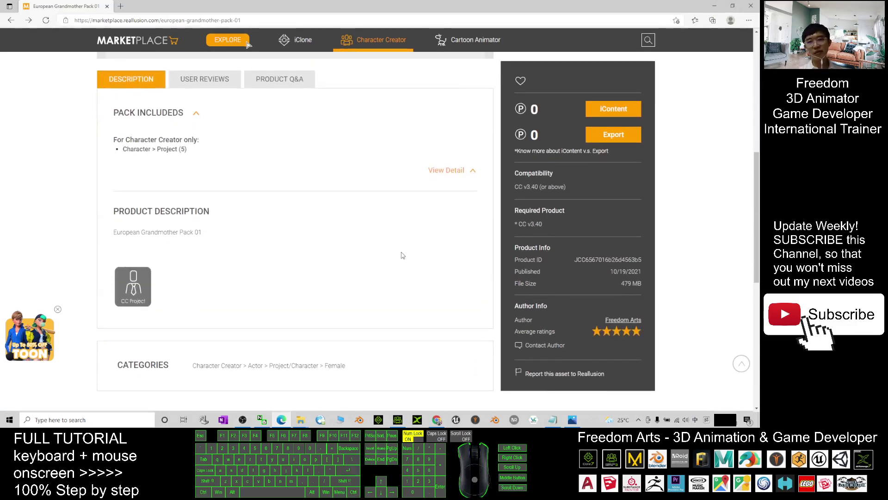
scroll(398, 253, "up", 7)
scroll(401, 254, "up", 1)
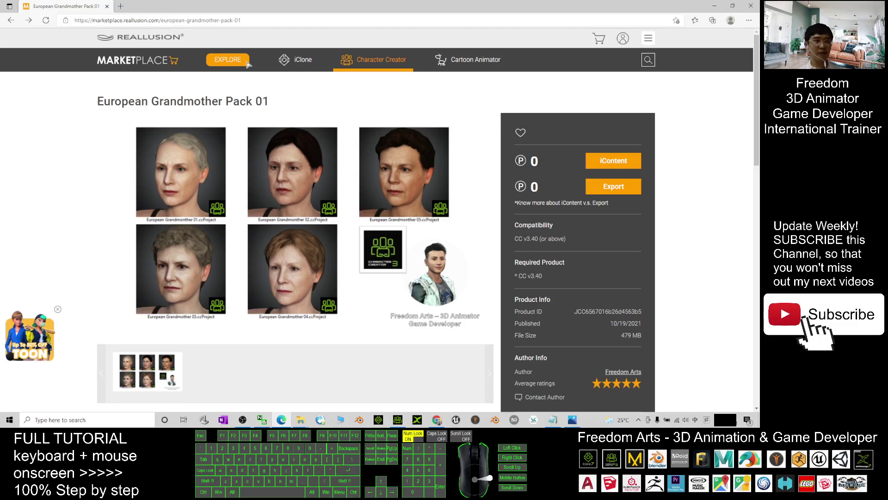
left_click(398, 420)
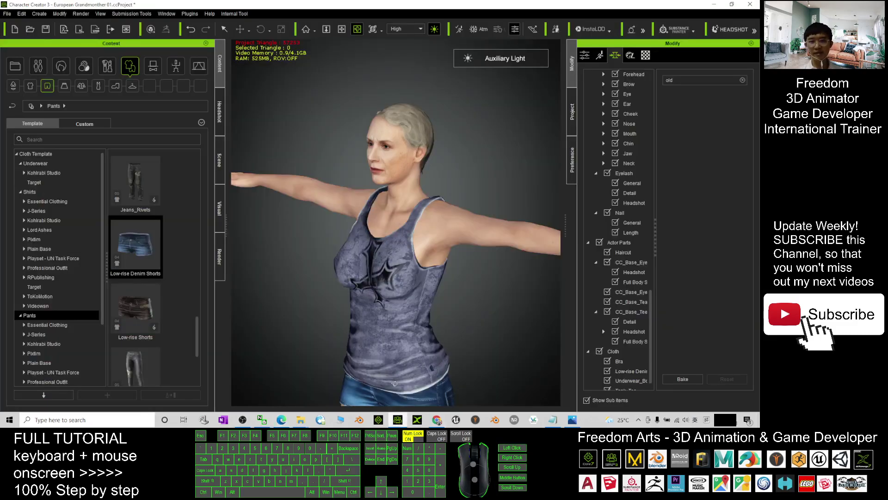